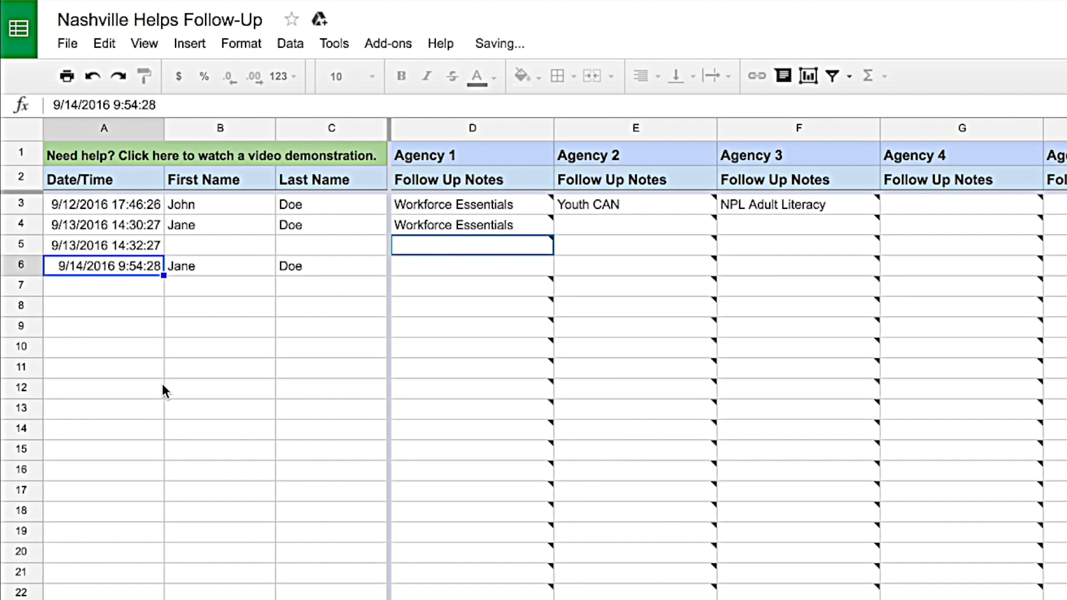
Step: Select Jane Doe's Agency 1 cell in row 6 and begin entering 'Workforce Essentials'
left_click(431, 260)
type("Work")
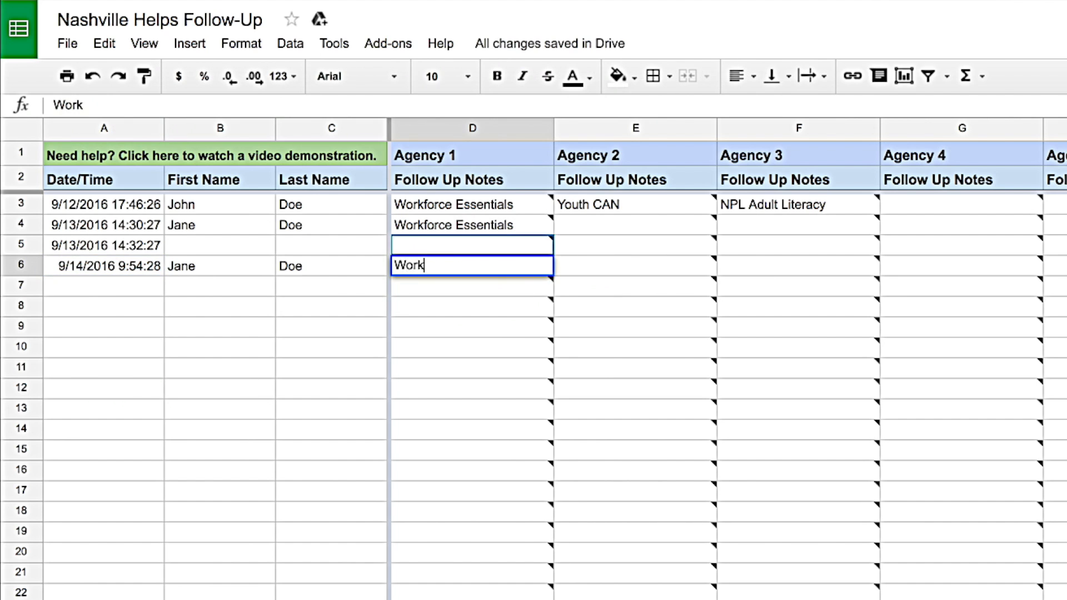
type("force Essentials")
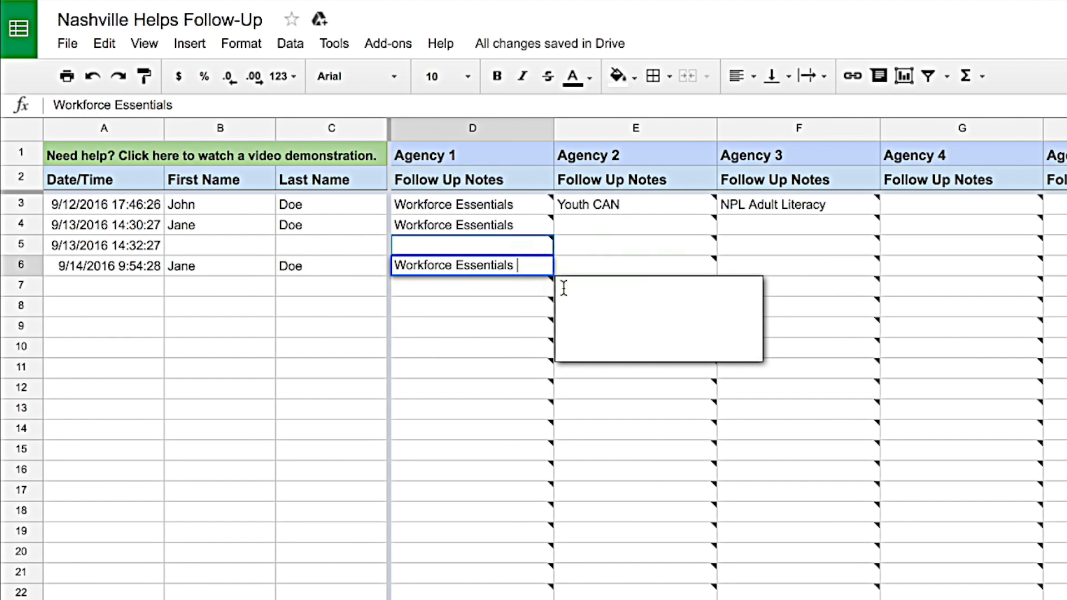
type("Registered for or")
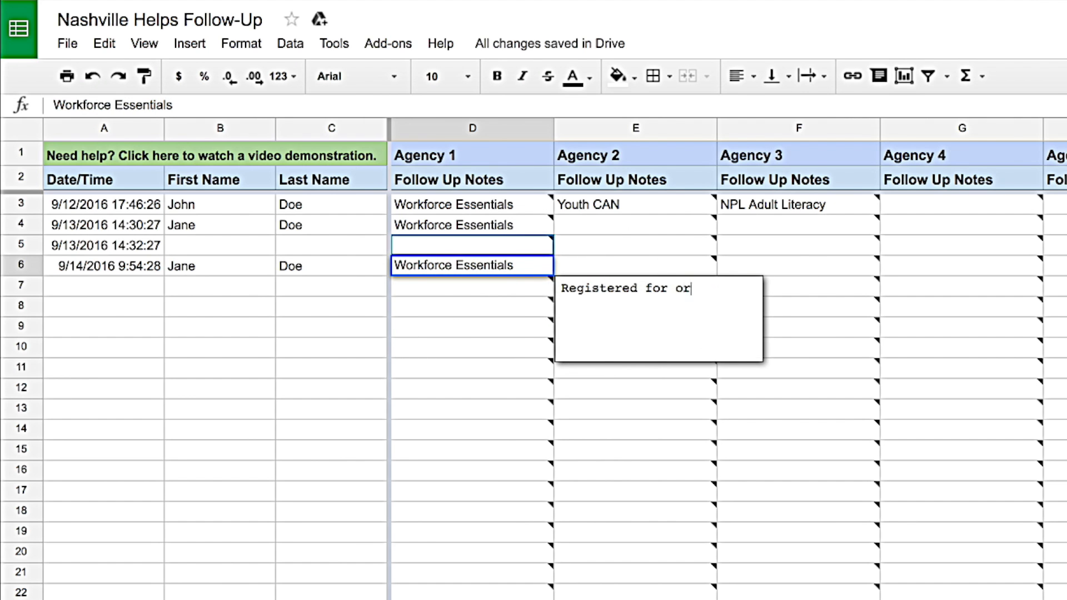
type("ientation with HSE program")
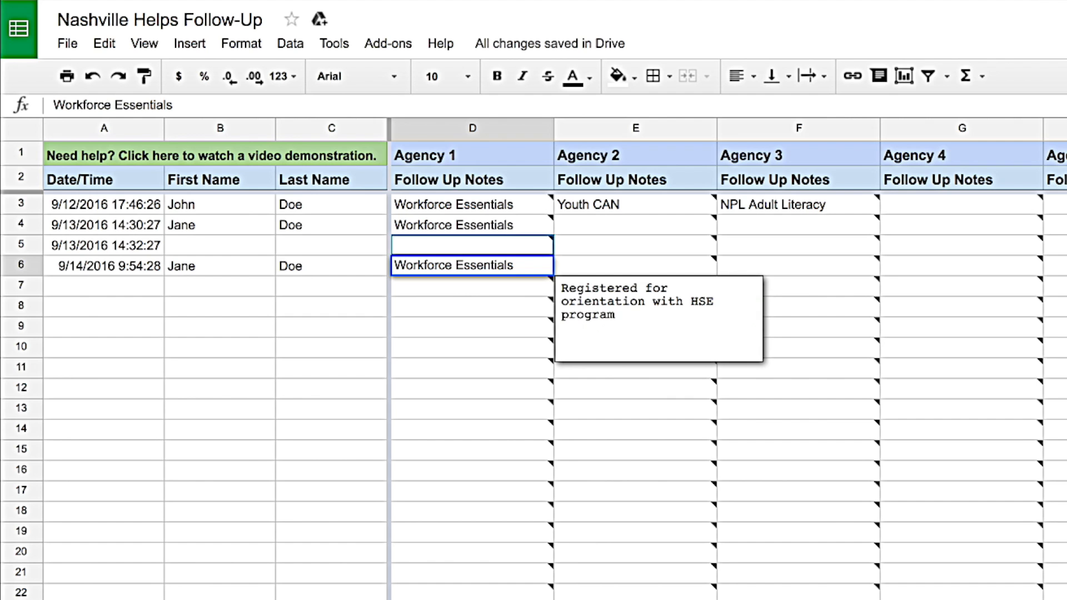
type(". 09/15/16")
Step: Finish the note 'Registered for orientation with HSE program. 09/15/16' and leave the cell
left_click(606, 206)
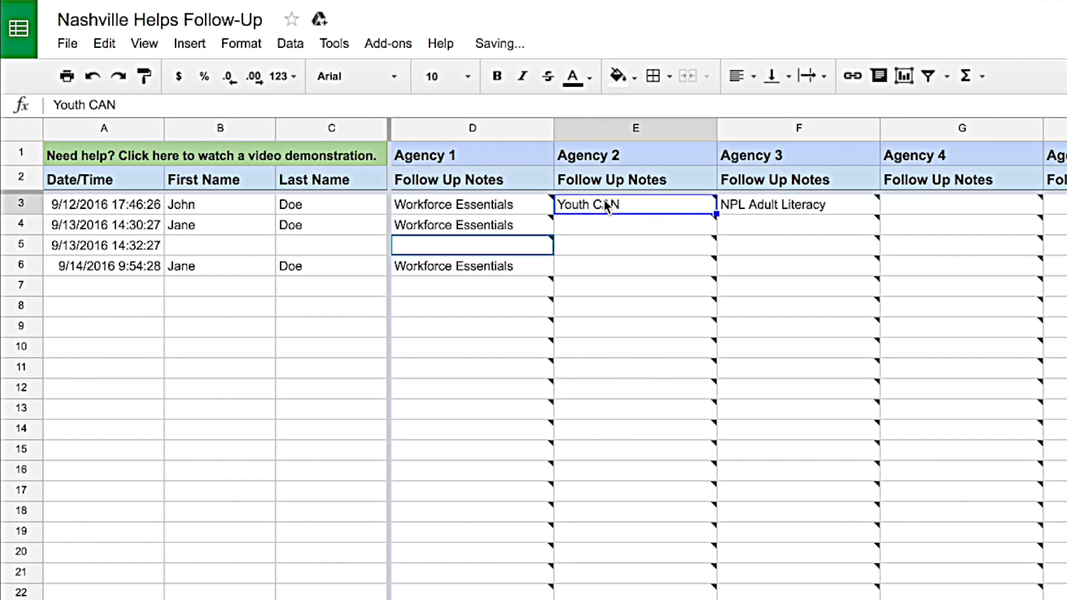